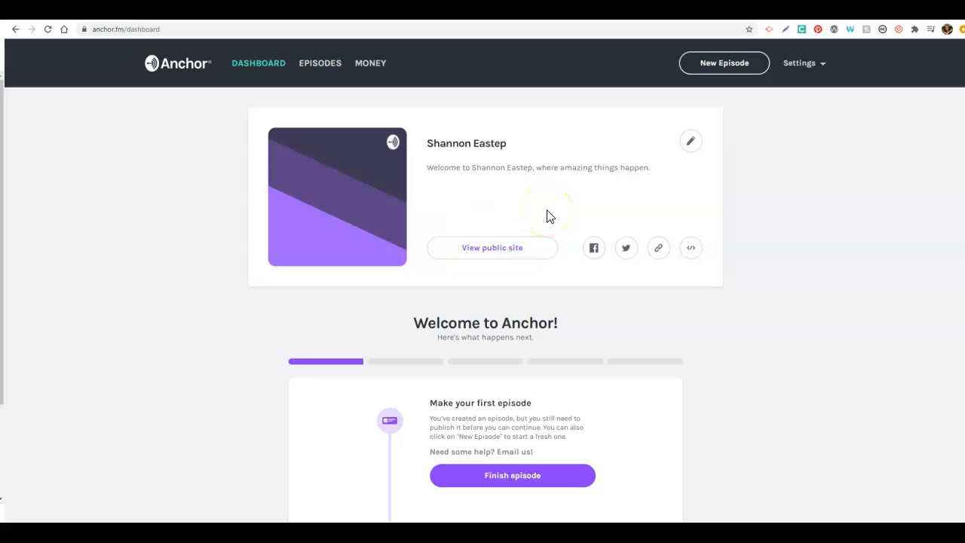
Step: Check the podcast's public site and return to the dashboard
left_click(490, 254)
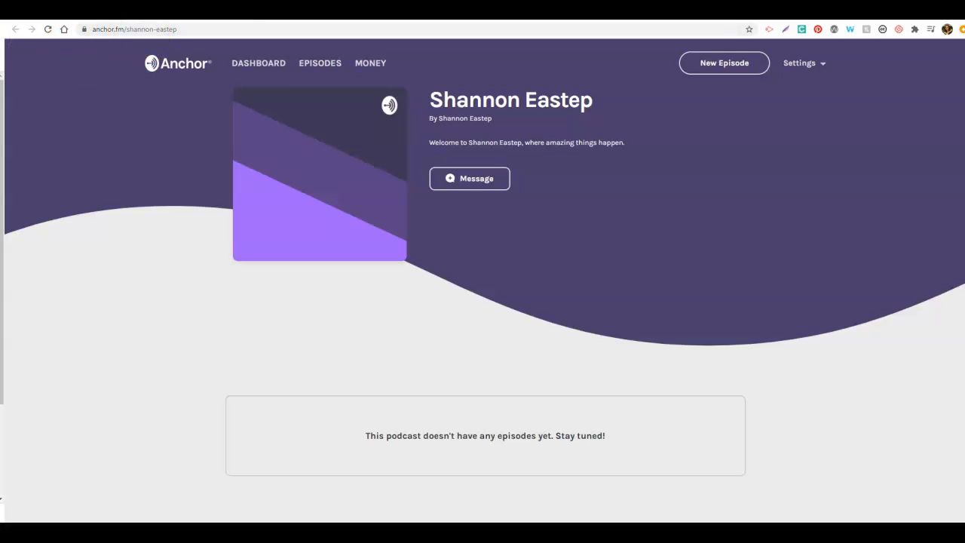
left_click(301, 12)
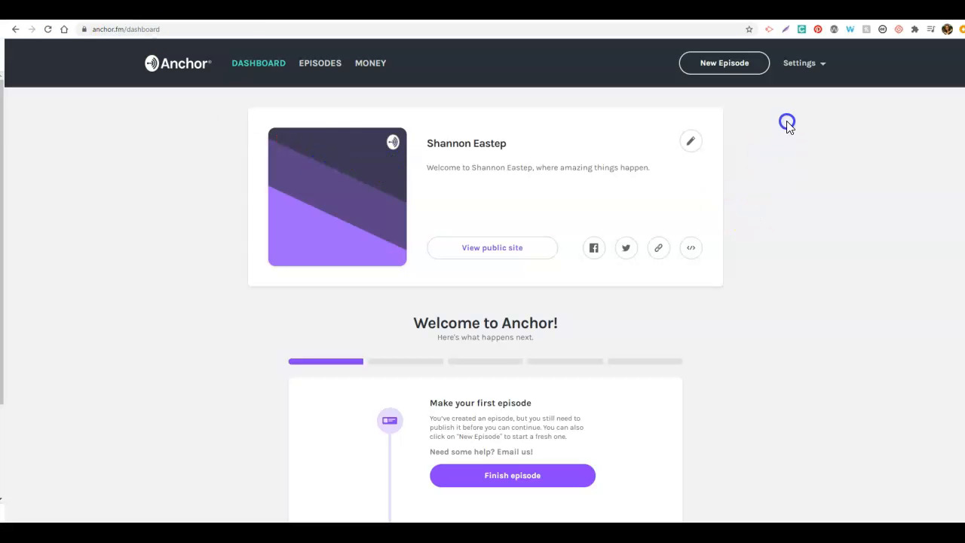
Step: Start a new episode, sample the 96 West and Anomaly transitions, and add Anomaly to the episode
left_click(730, 68)
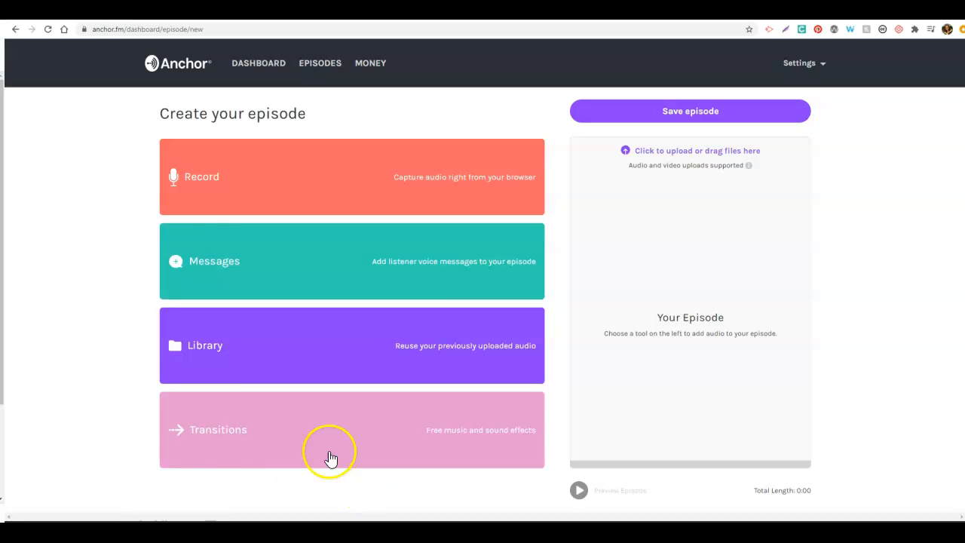
left_click(284, 454)
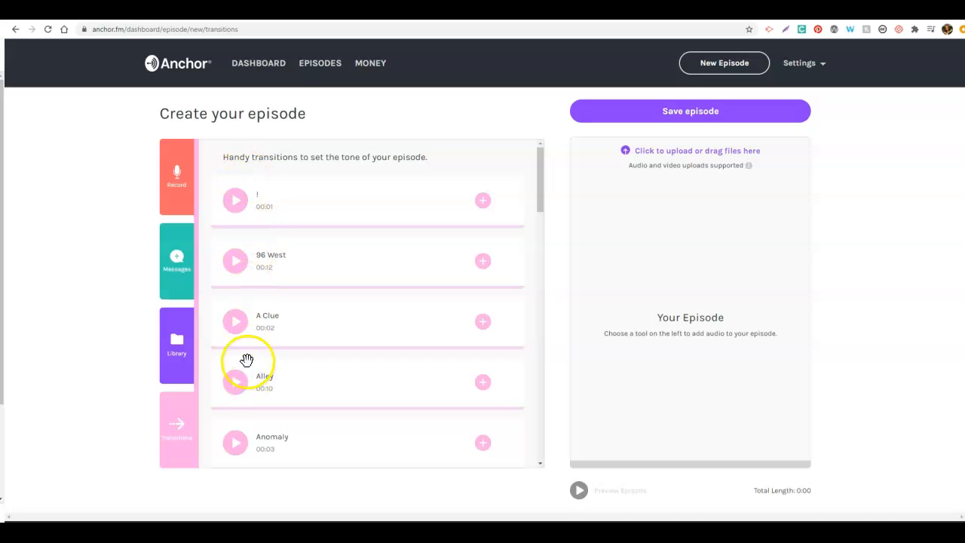
mouse_move(539, 202)
left_mouse_down()
mouse_move(545, 273)
mouse_move(543, 201)
left_mouse_up()
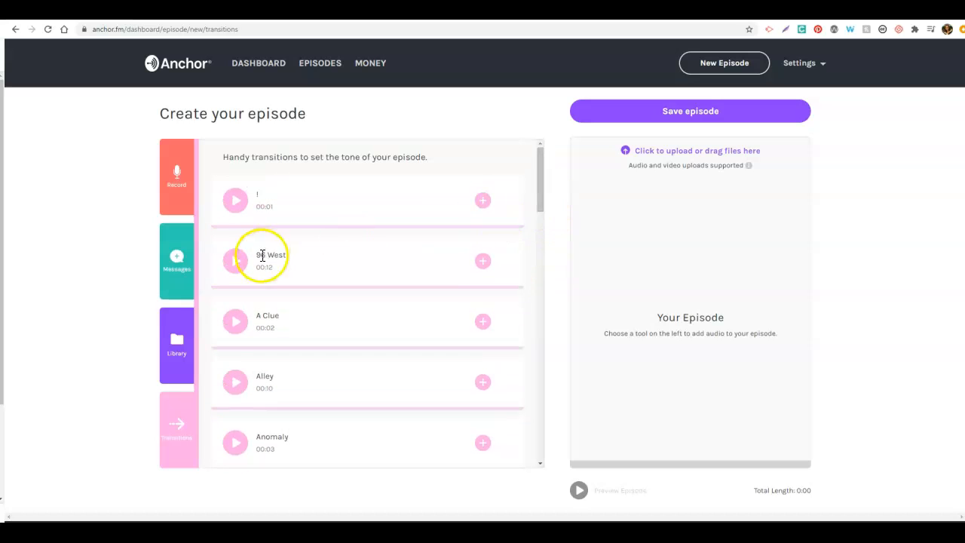
left_click(237, 262)
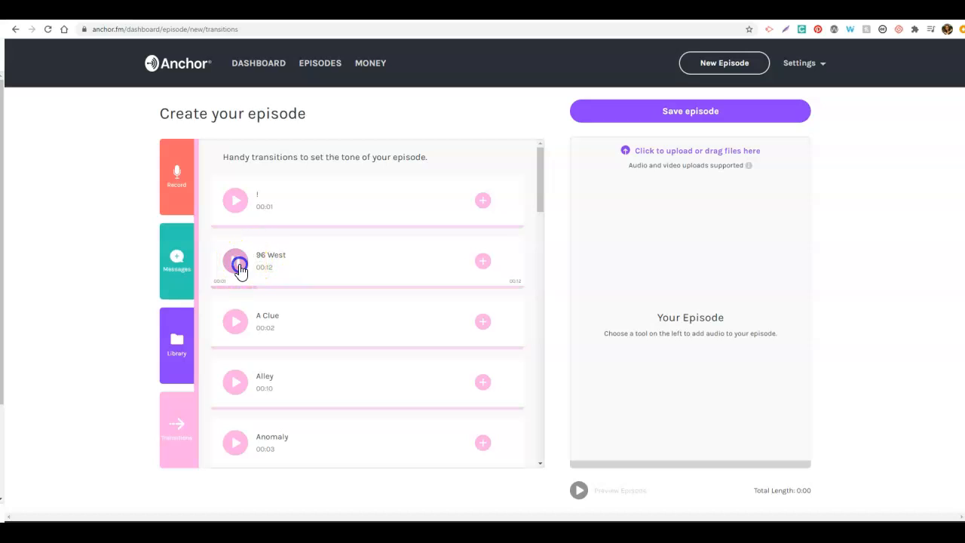
left_click(238, 265)
left_click(241, 448)
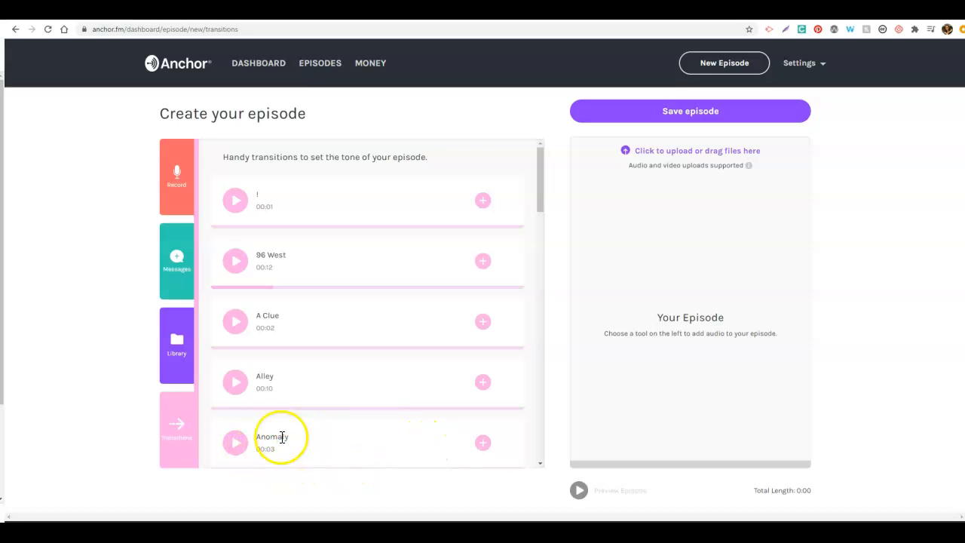
left_click(483, 444)
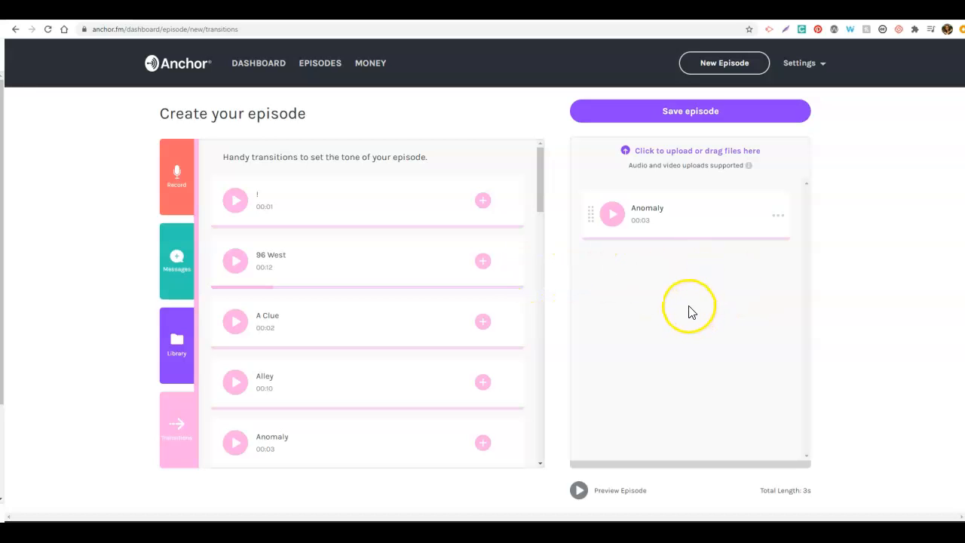
Step: Record a voice clip of about 6 seconds in the browser, keeping the default microphone as input
left_click(180, 183)
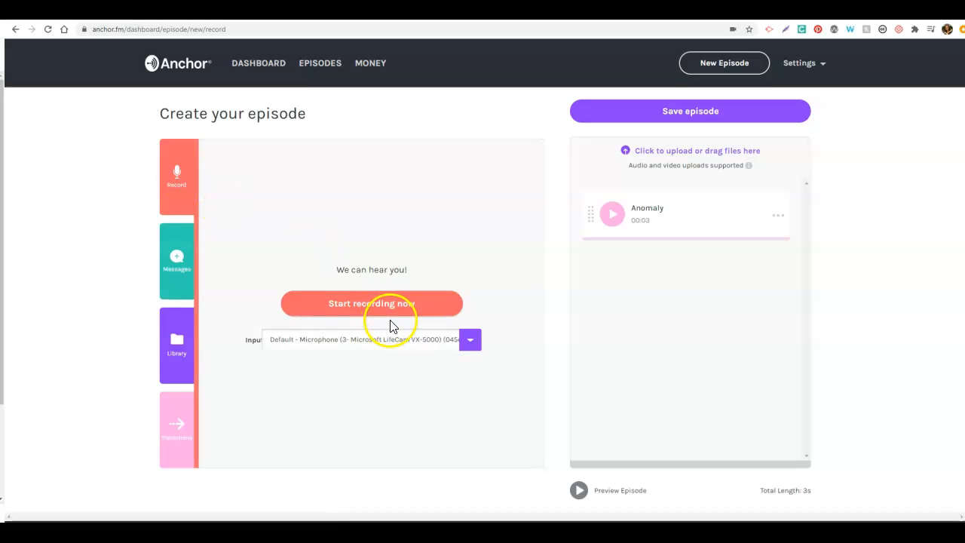
left_click(470, 340)
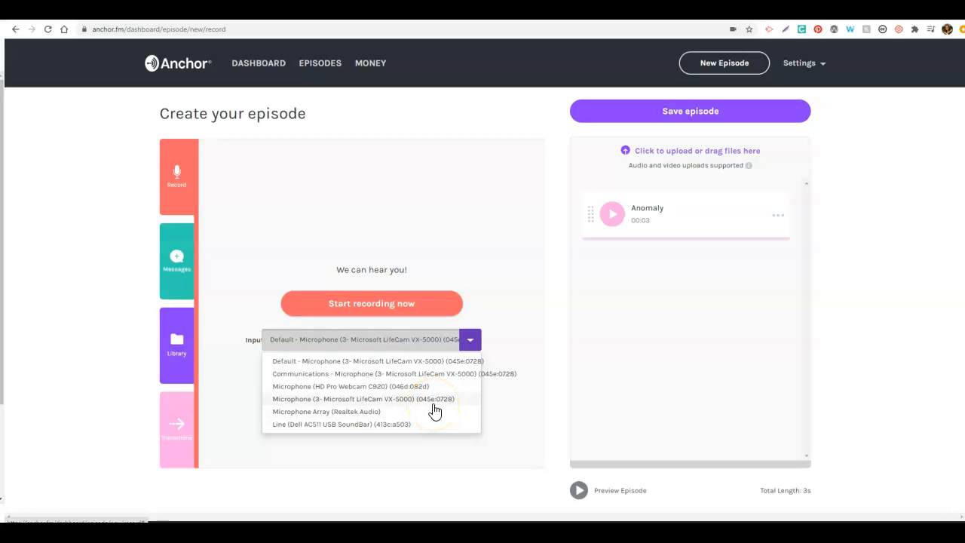
left_click(506, 334)
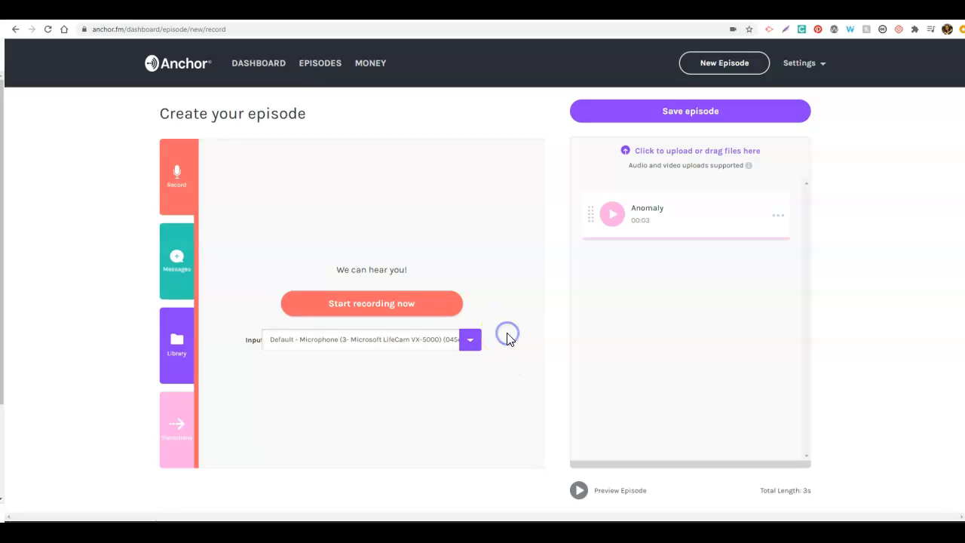
left_click(408, 312)
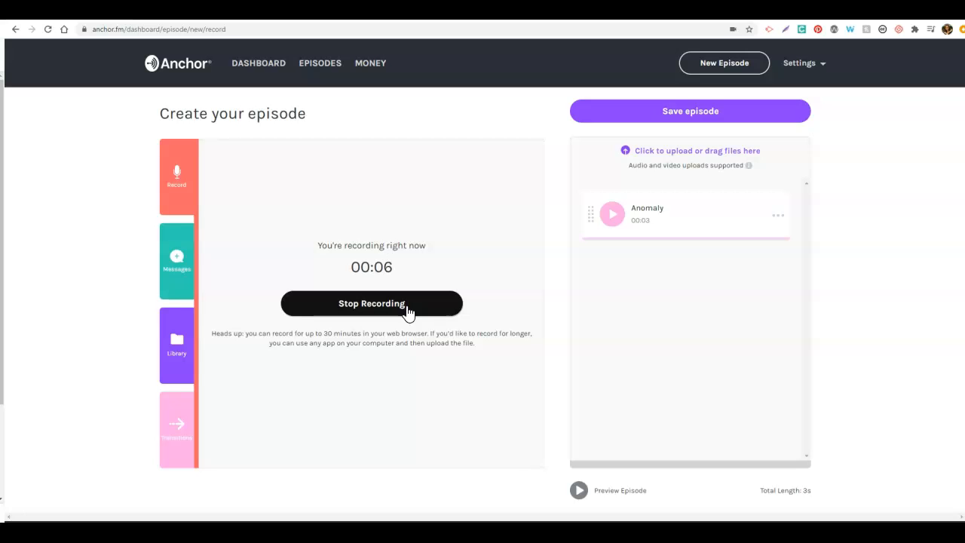
left_click(407, 311)
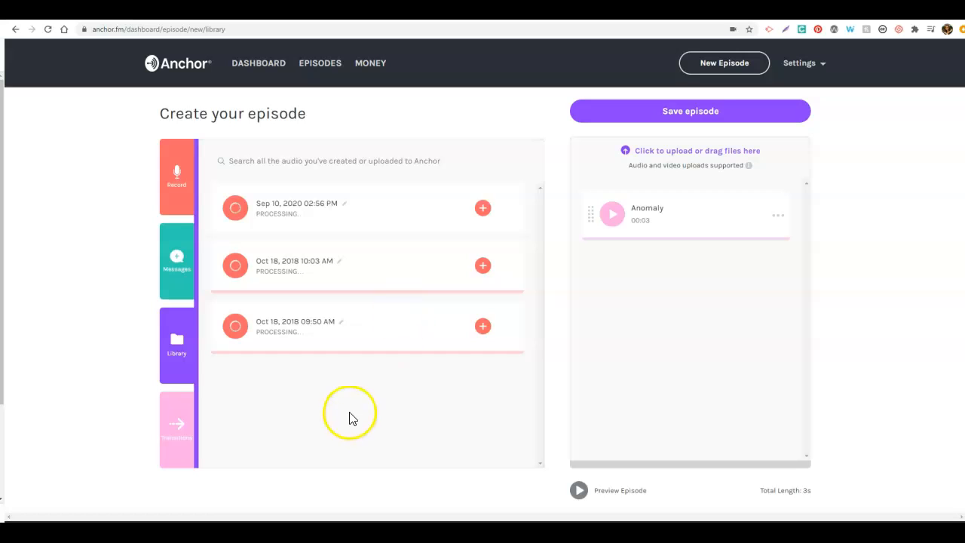
Step: Play back the new 9/10/2020 recording, add it to the episode, and decline the sponsorship offer
left_click(322, 400)
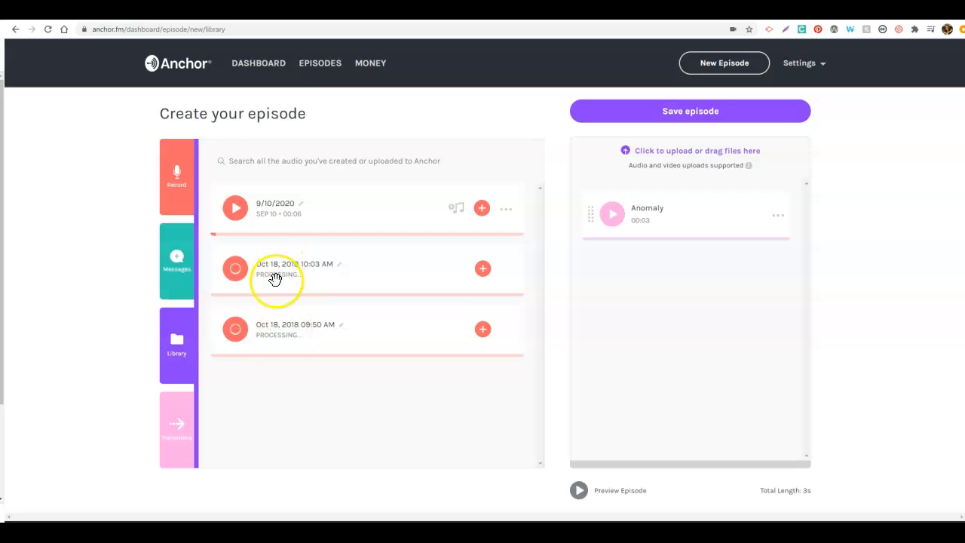
left_click(236, 215)
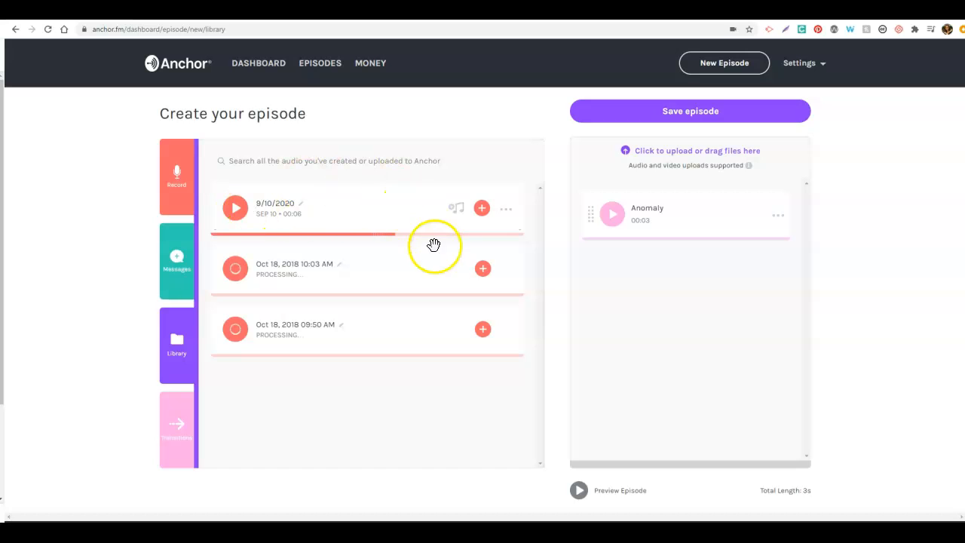
left_click(483, 214)
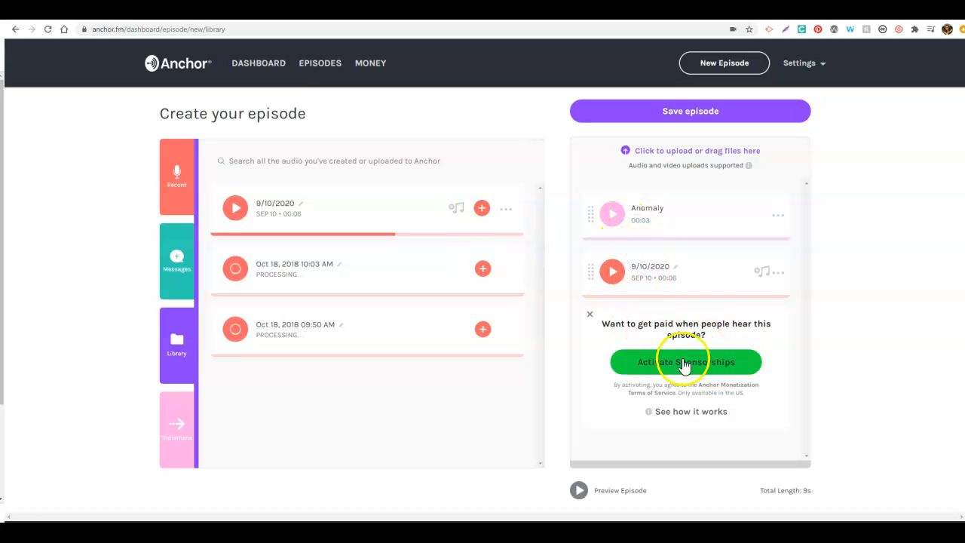
left_click(590, 315)
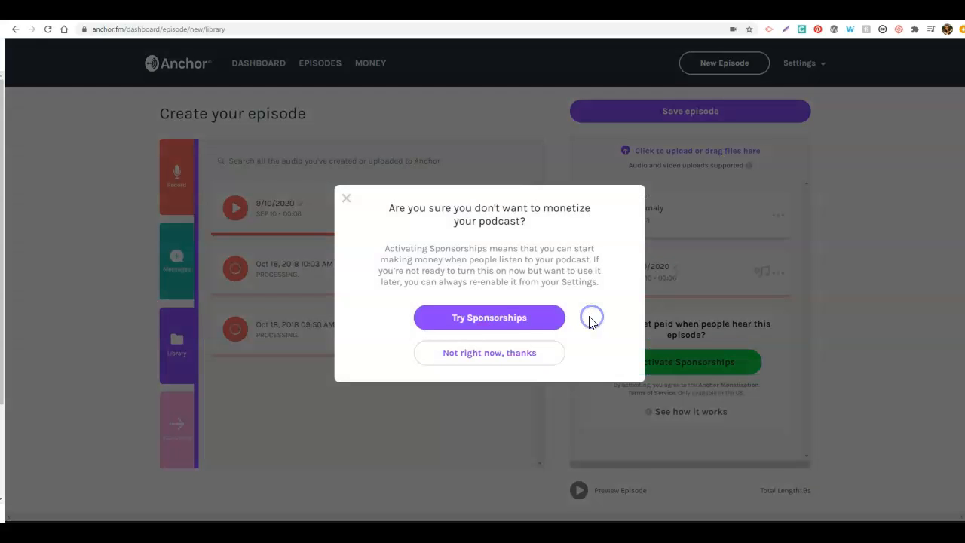
left_click(497, 356)
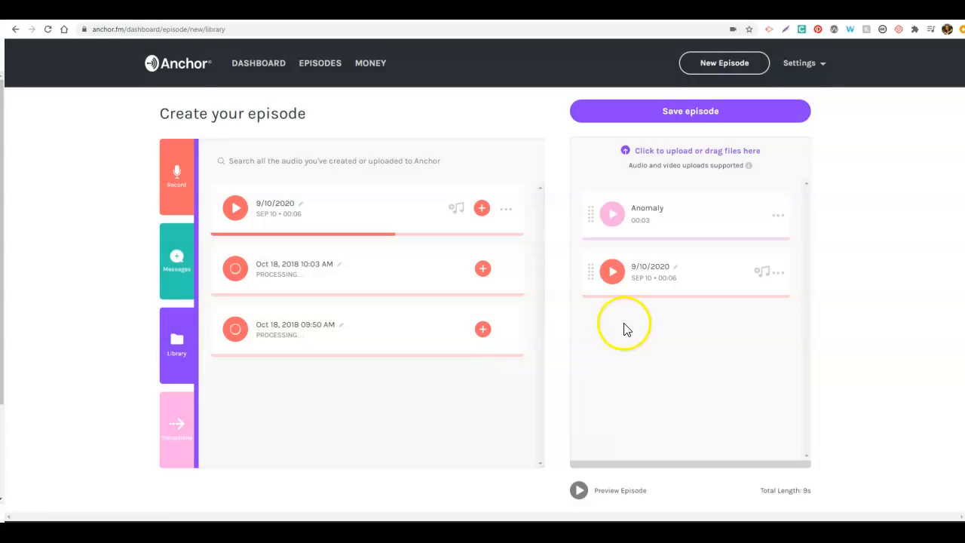
Step: Sample the Attn transition and add it to the end of the episode
left_click(173, 433)
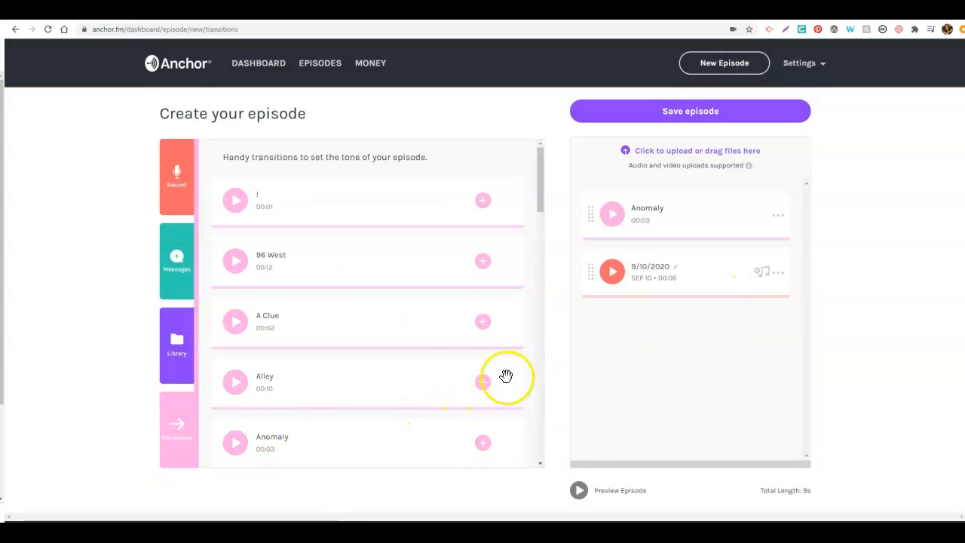
left_click_drag(537, 194, 538, 235)
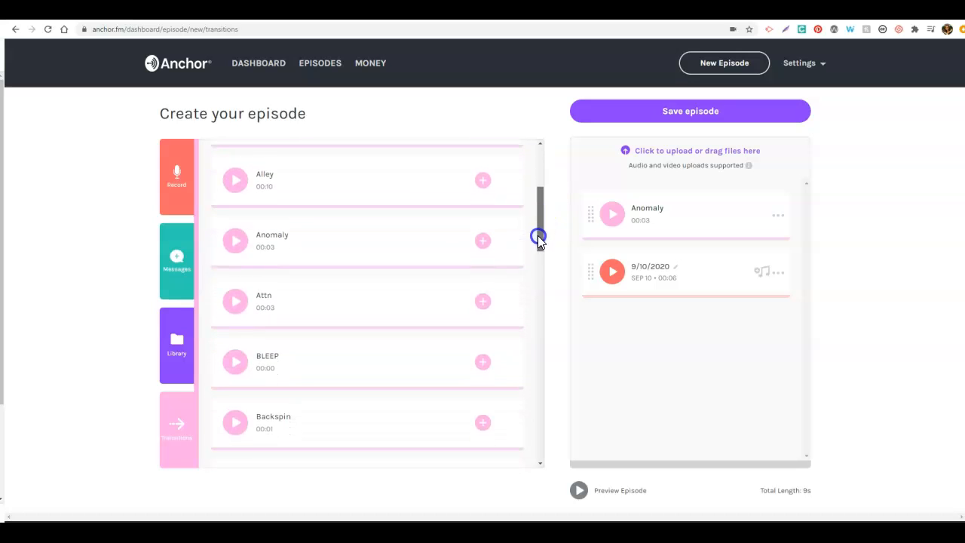
left_click(239, 309)
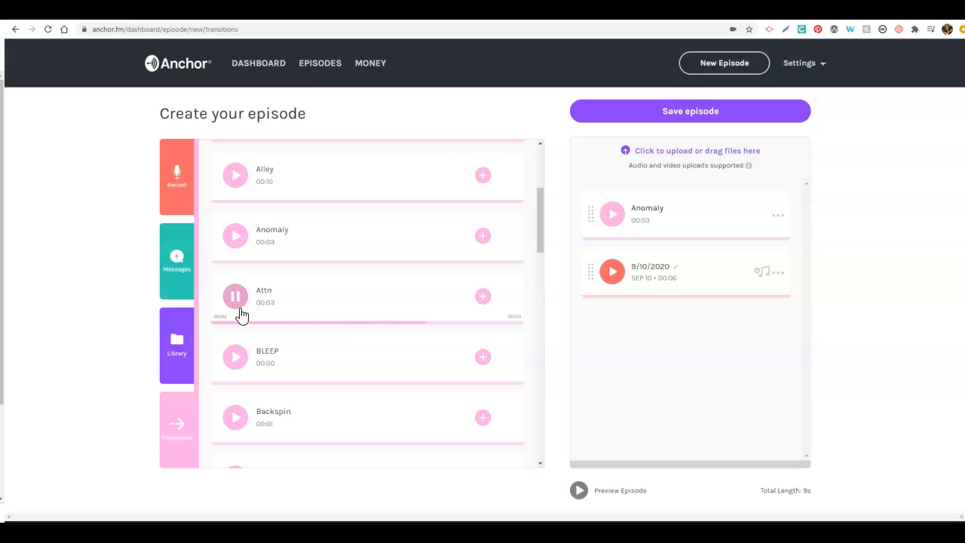
left_click(482, 297)
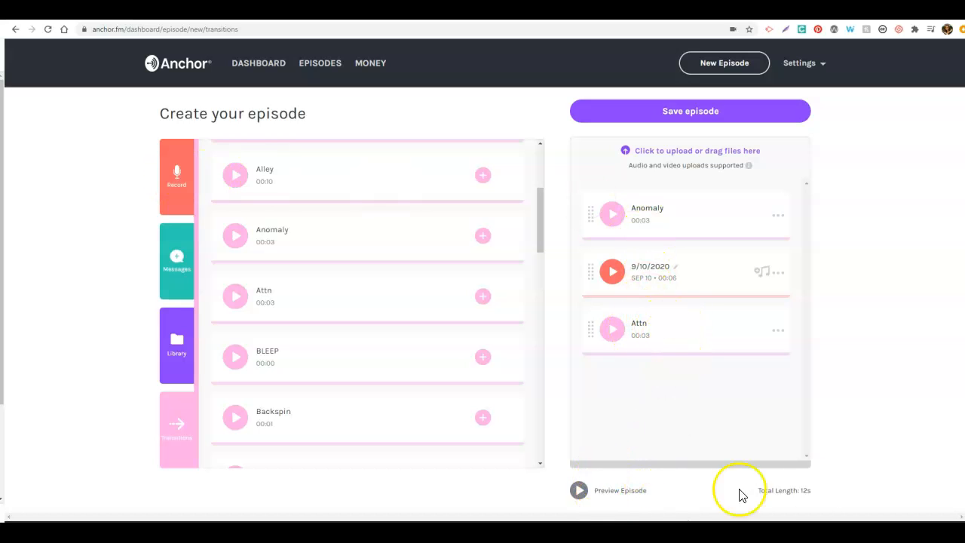
Step: Preview the assembled episode and try moving the voice recording within the segment order
left_click(578, 490)
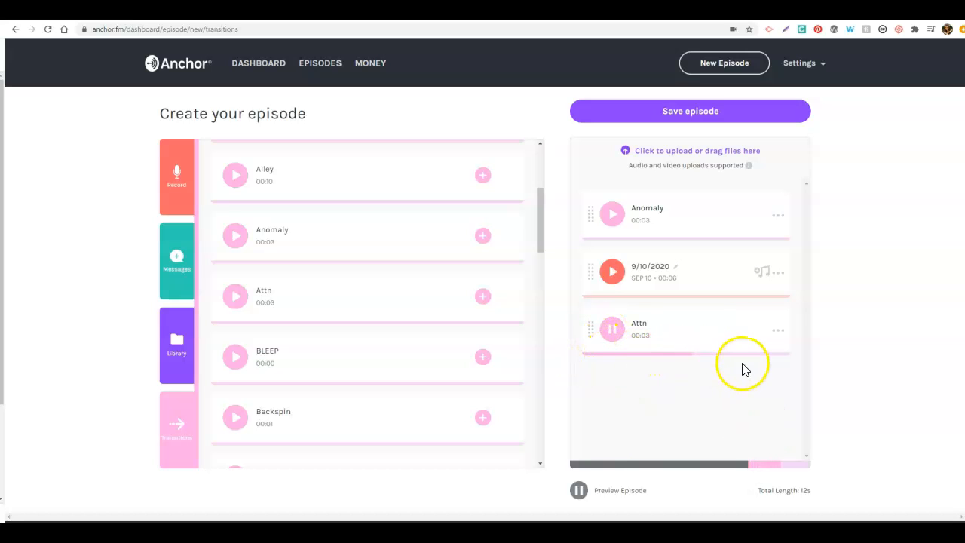
left_click(579, 492)
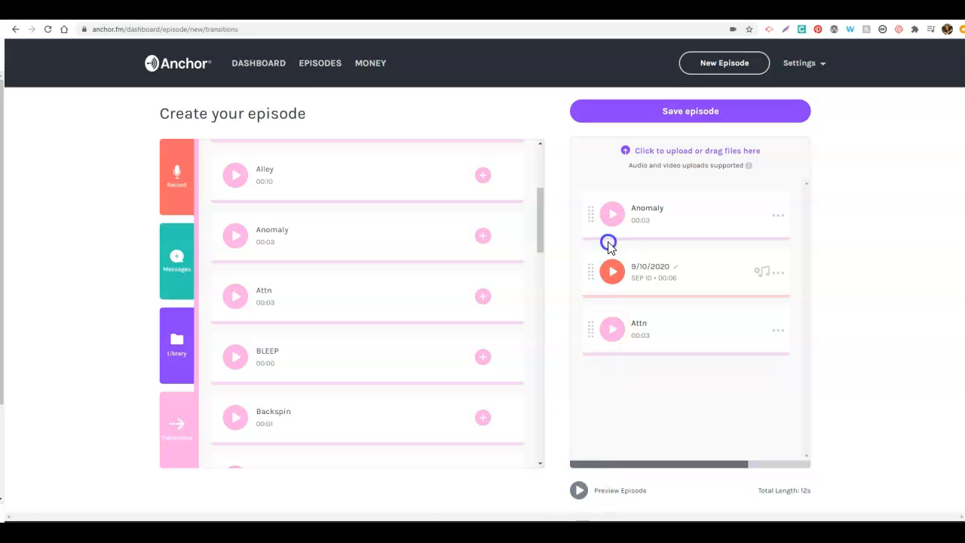
left_click_drag(590, 272, 597, 302)
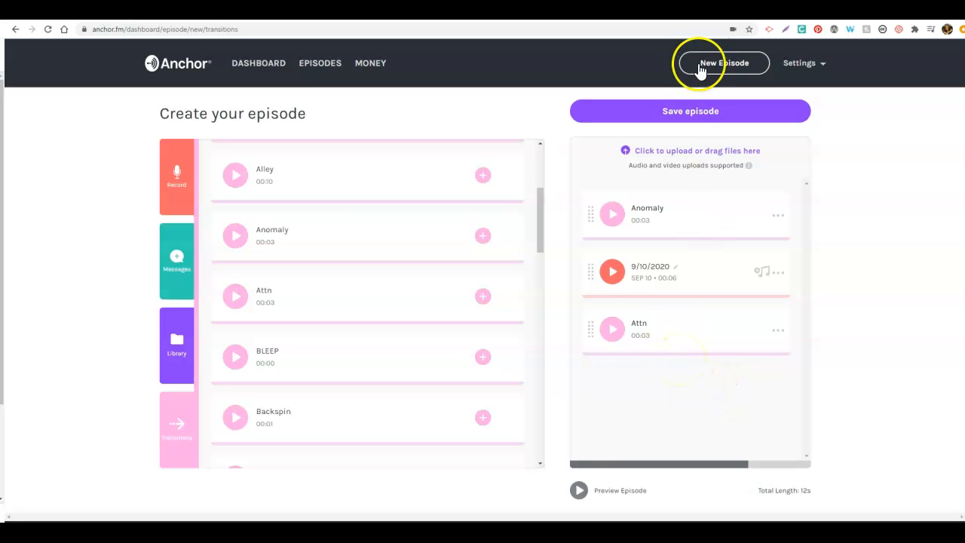
Step: Title the episode "My First Podcast", describe it as "This was my first created podcast where I practiced with transitions and recordings.", and upload episode art
left_click(692, 113)
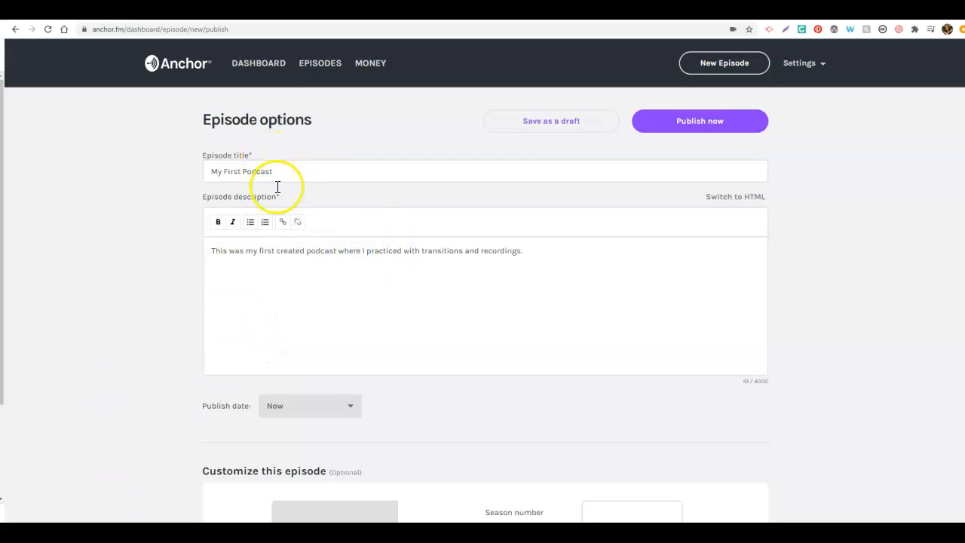
scroll(370, 312, "down", 2)
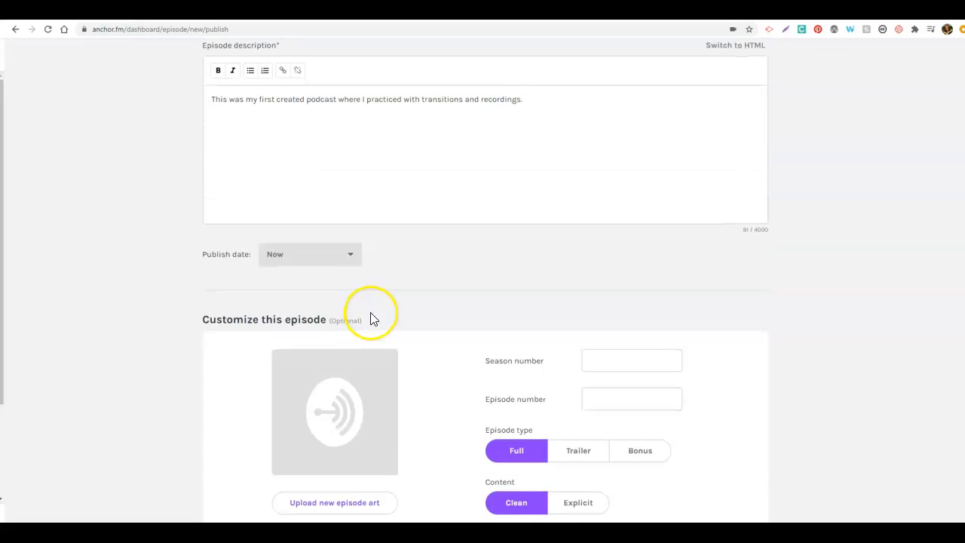
scroll(371, 312, "down", 2)
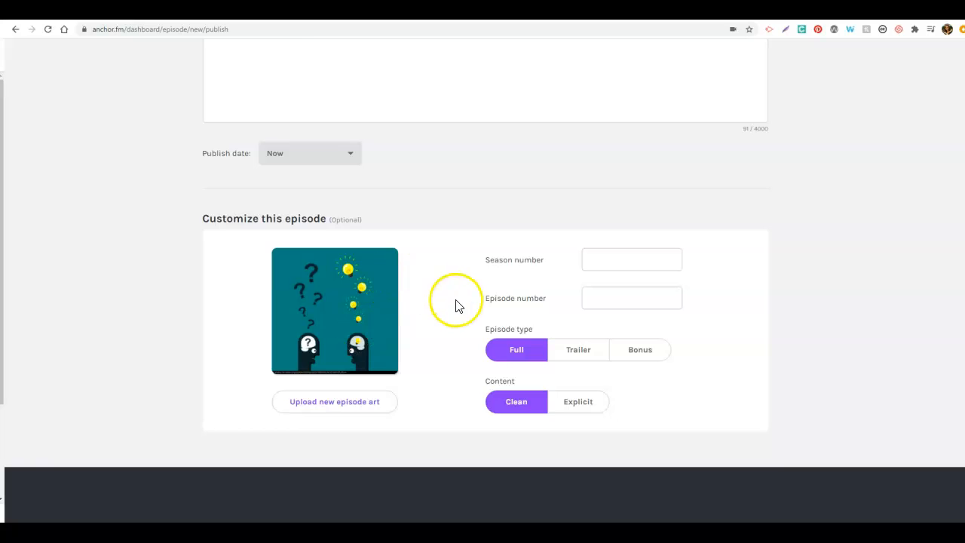
scroll(459, 303, "up", 3)
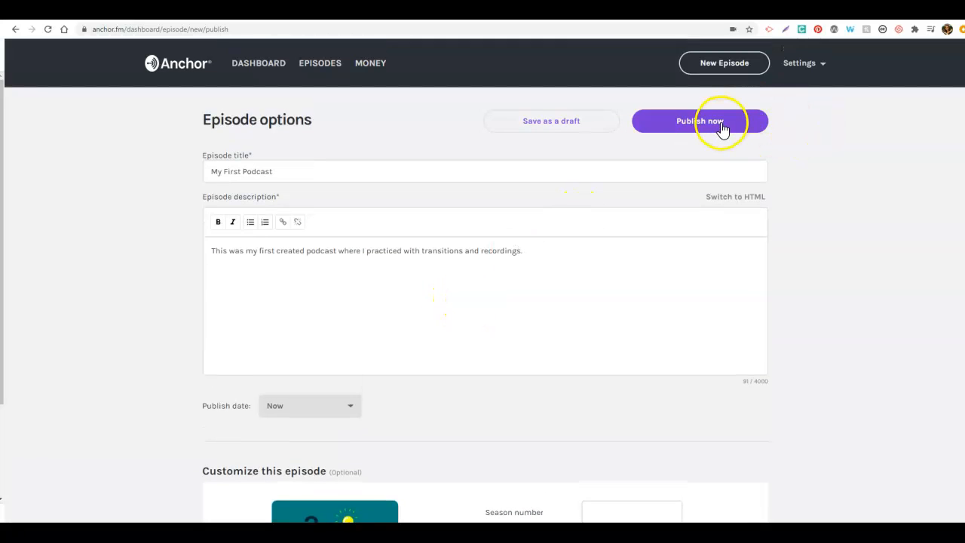
Step: Publish the episode immediately and dismiss the form for finishing the podcast setup
left_click(722, 128)
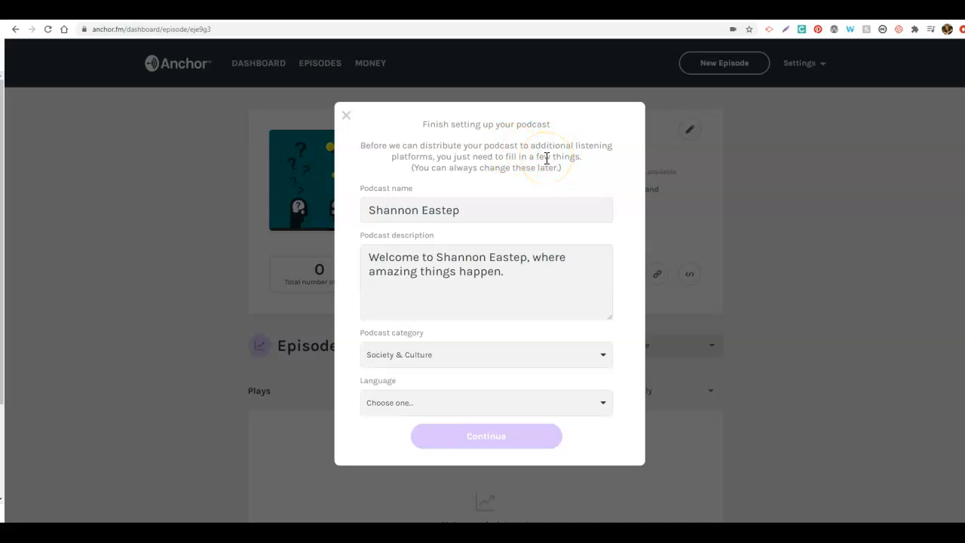
left_click(346, 115)
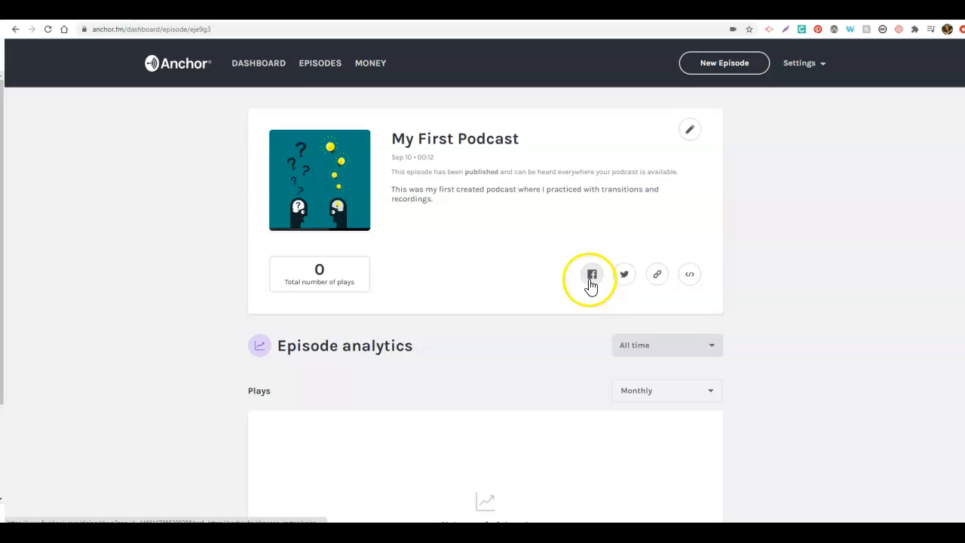
Step: Copy the published episode's share link and open it in an incognito browser window
left_click(659, 277)
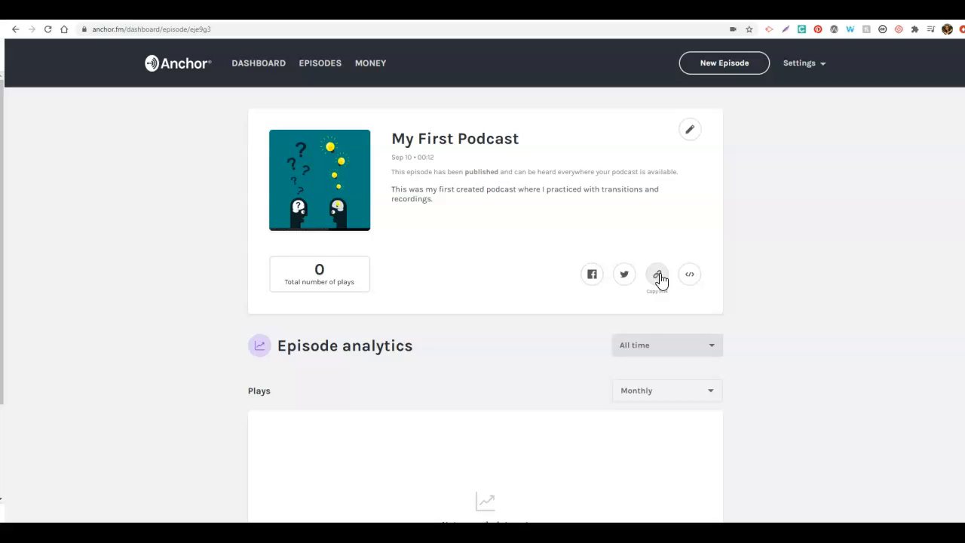
left_click(278, 25)
left_click(235, 12)
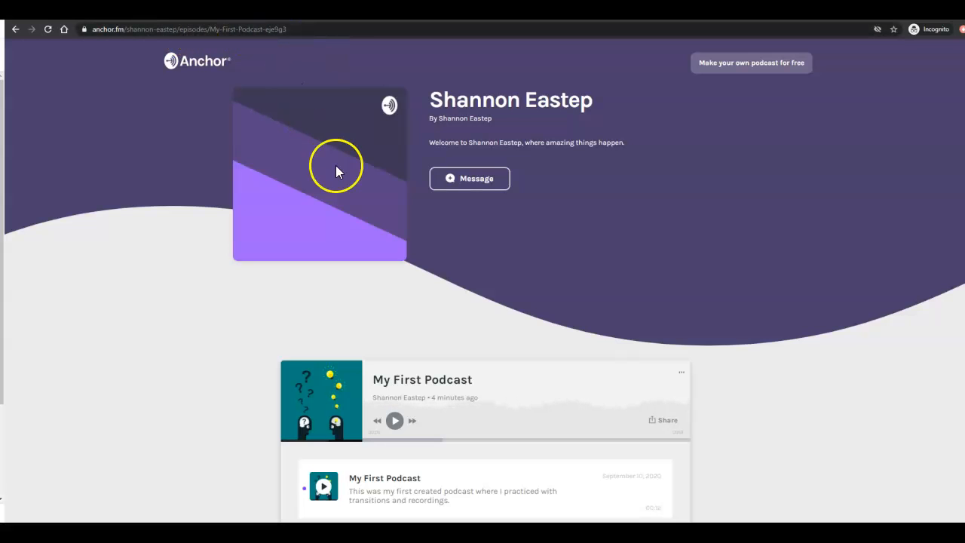
Step: Play part of "My First Podcast" on its public page, pause it, and return to the episode's management page
scroll(386, 302, "down", 3)
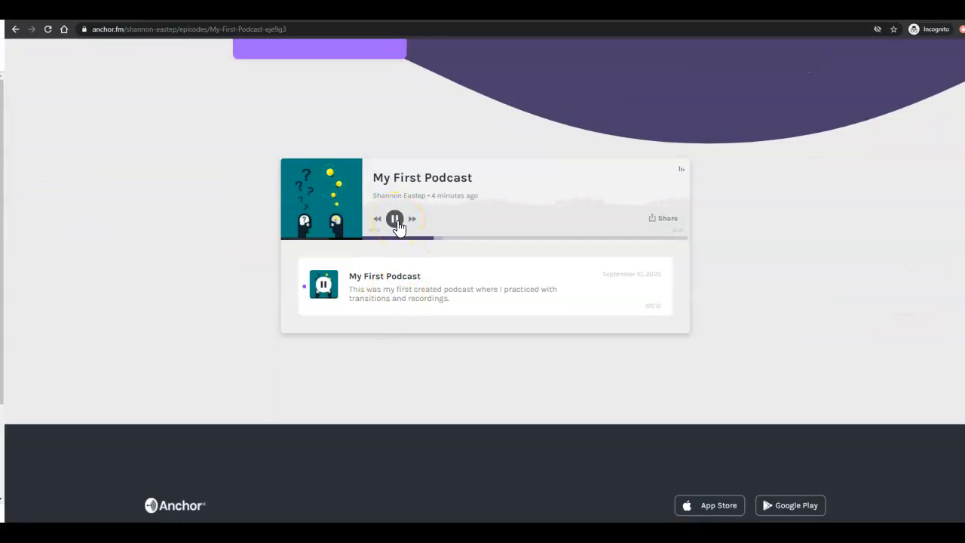
left_click(308, 317)
left_click(190, 98)
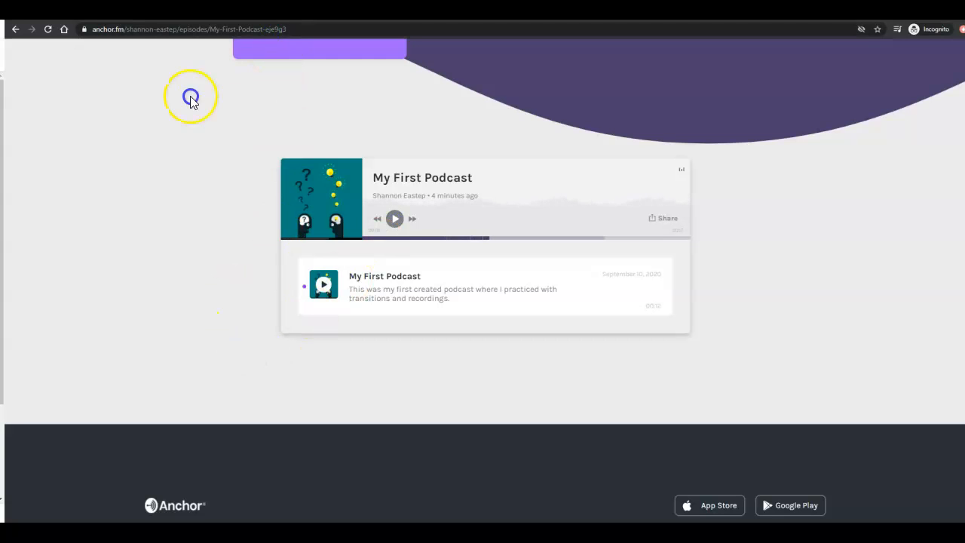
scroll(181, 143, "up", 2)
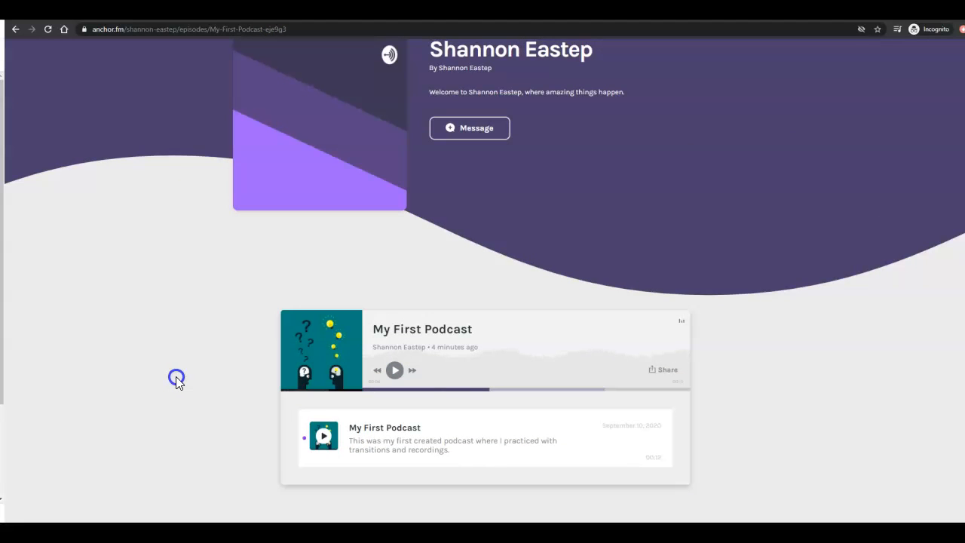
scroll(181, 373, "up", 1)
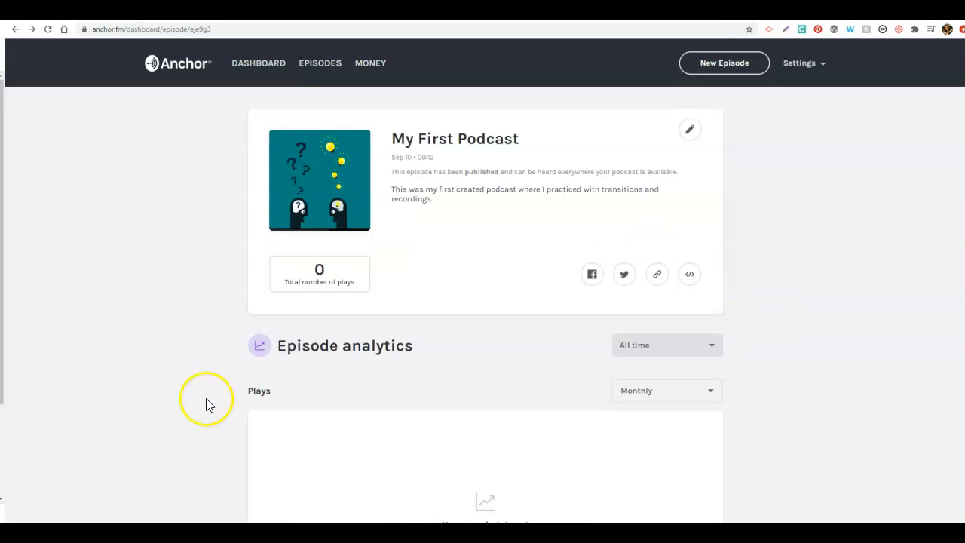
Step: Review the updated dashboard and open the list of episodes
left_click(255, 66)
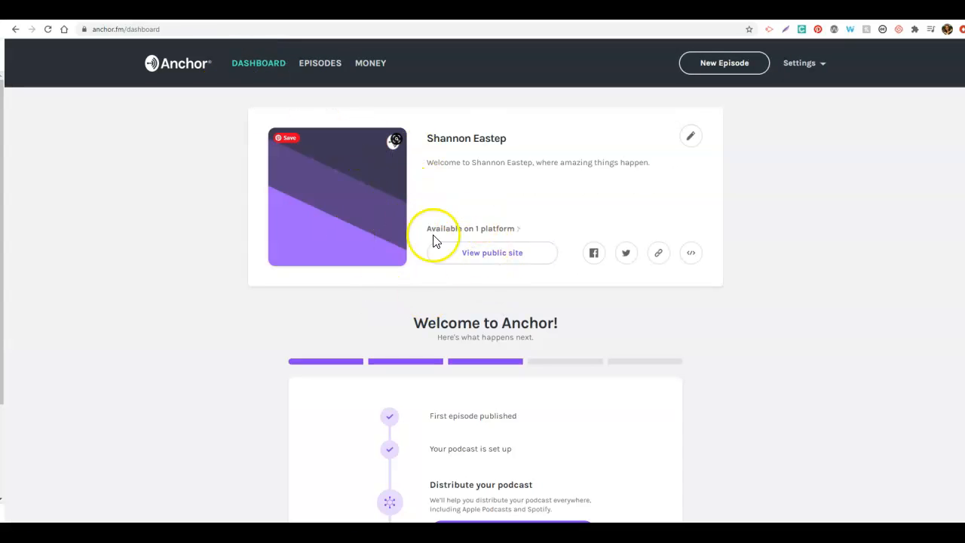
left_click(326, 65)
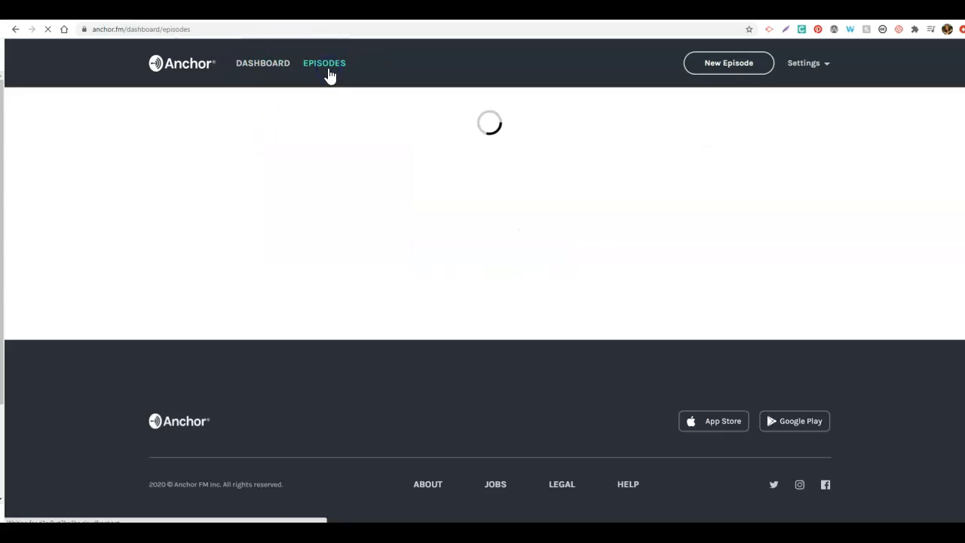